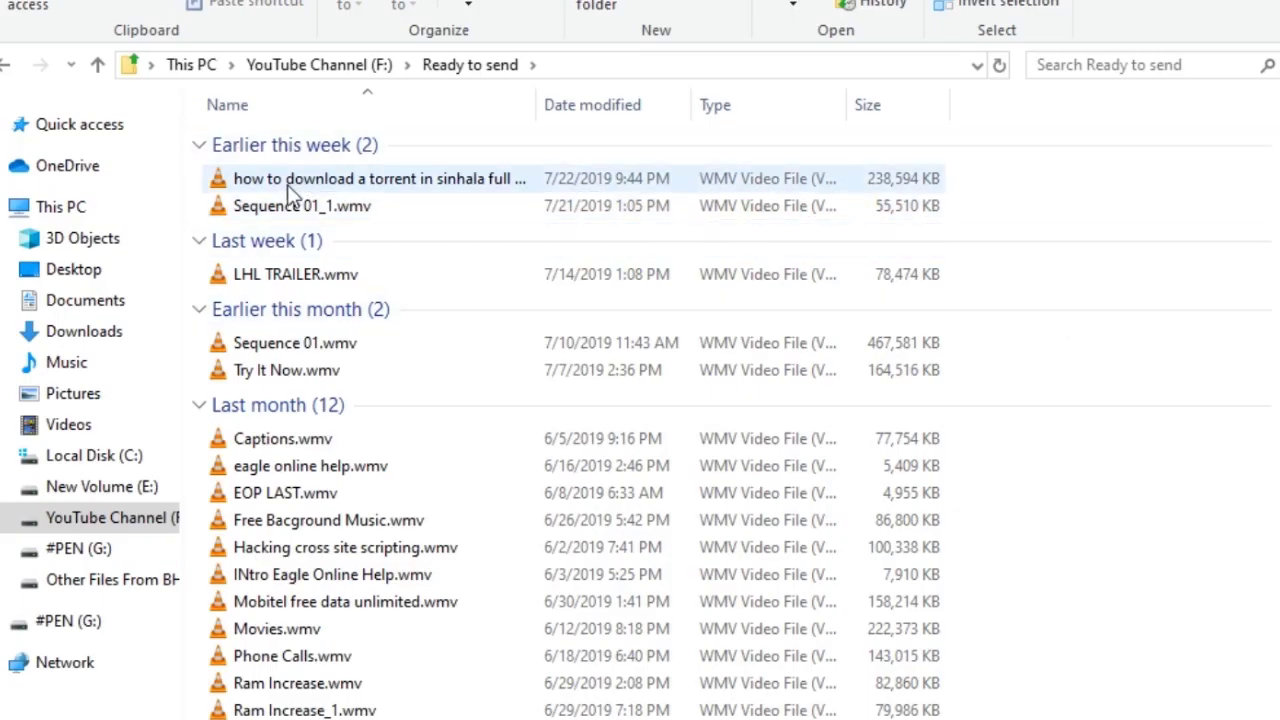
Open the torrent tutorial WMV's properties and highlight its 233 MB size
right_click(414, 178)
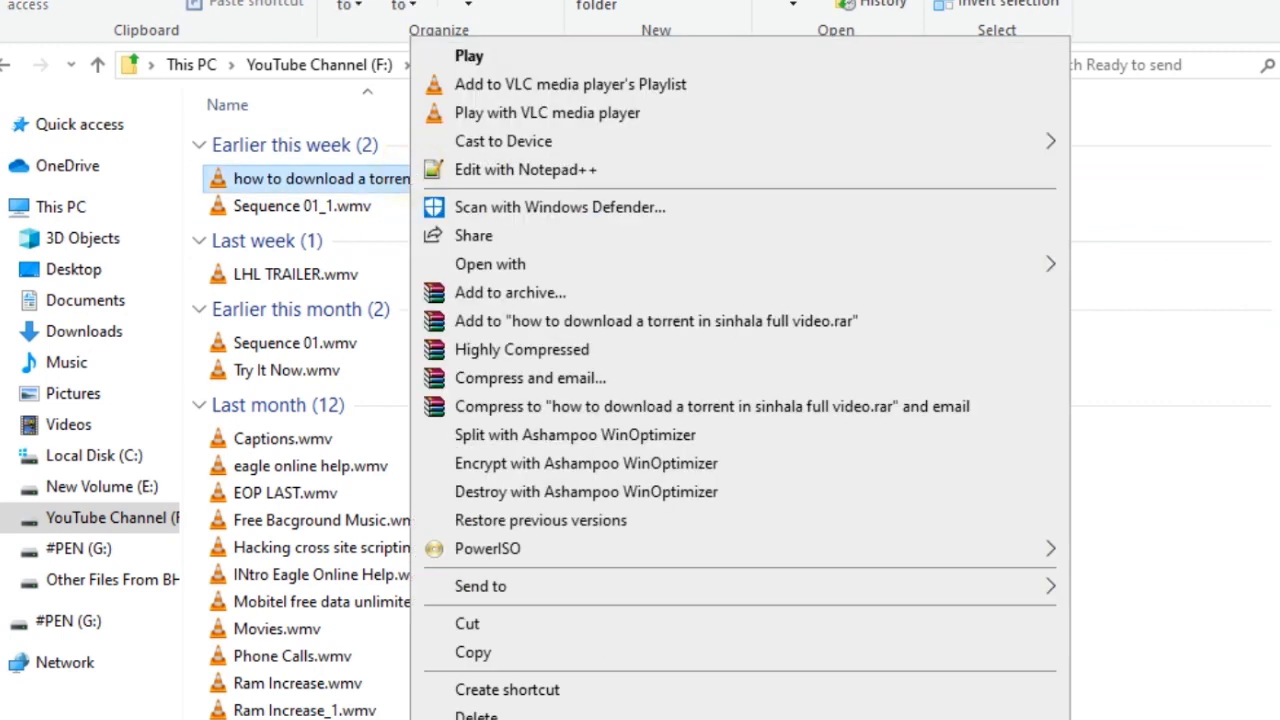
left_click(617, 716)
double_click(554, 421)
left_click(638, 428)
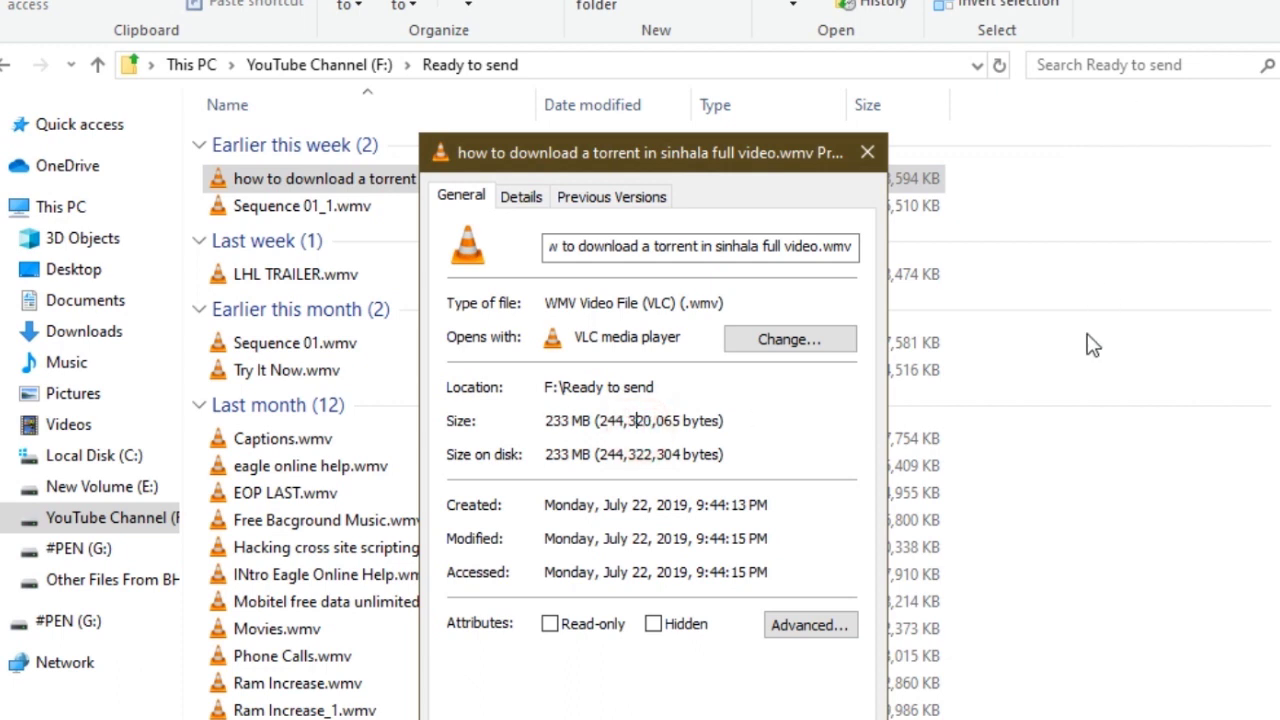
double_click(557, 421)
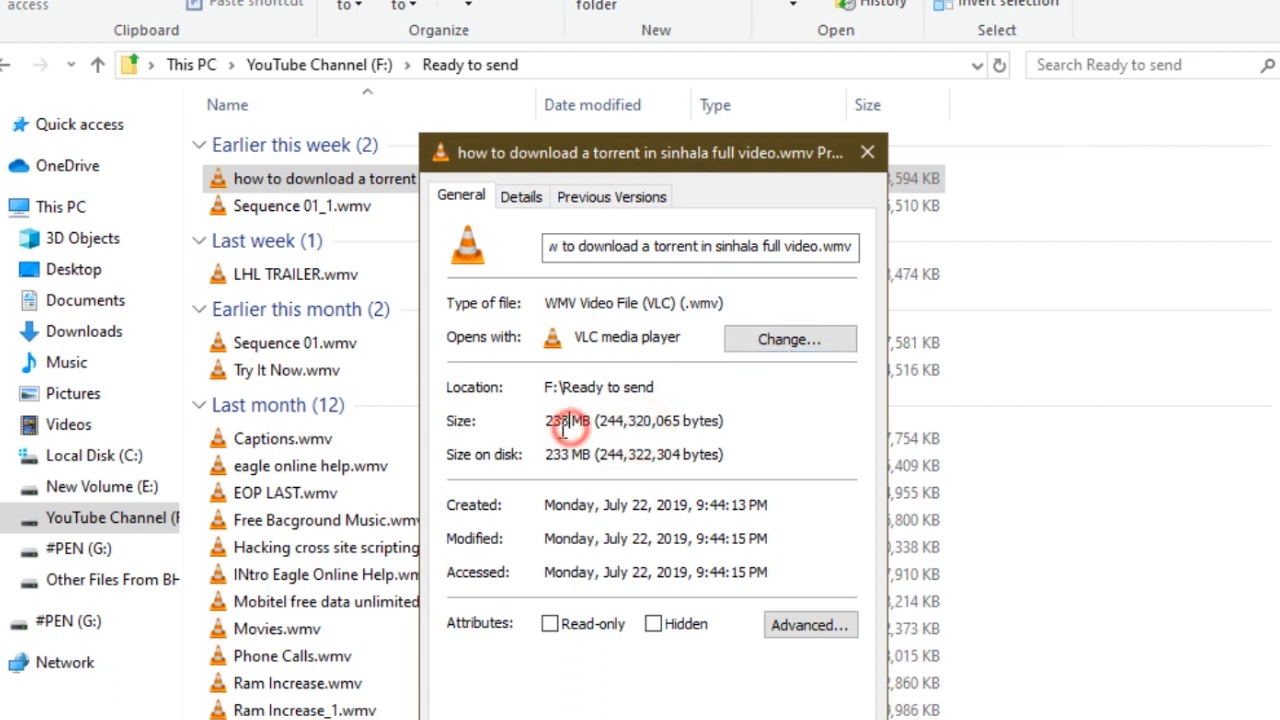
left_click_drag(590, 425, 541, 436)
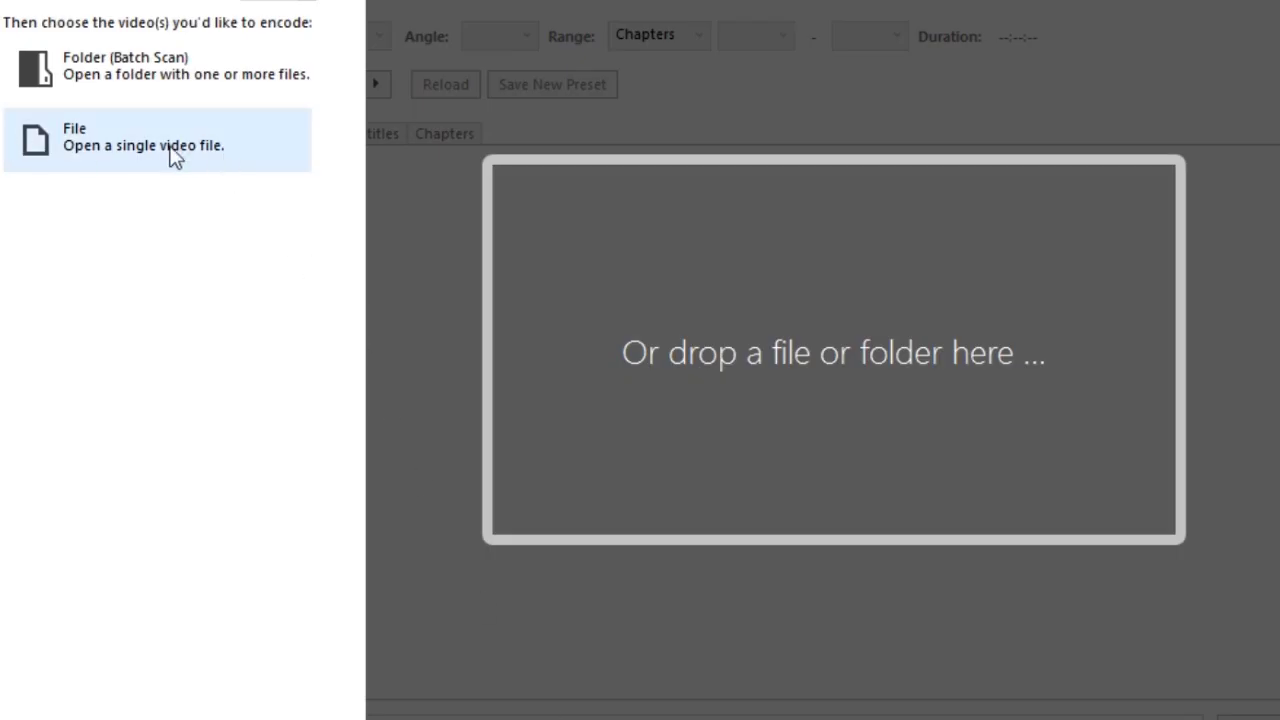
Load the torrent tutorial WMV video as HandBrake's source file
left_click(149, 137)
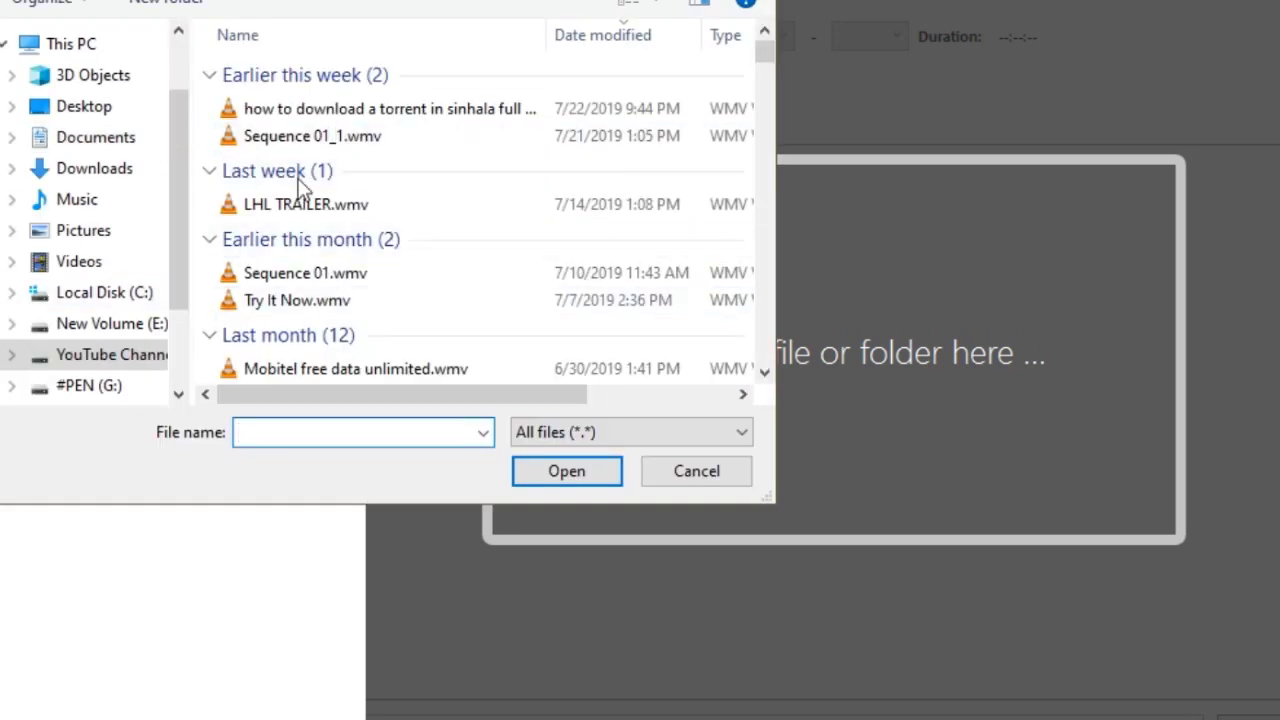
left_click(486, 108)
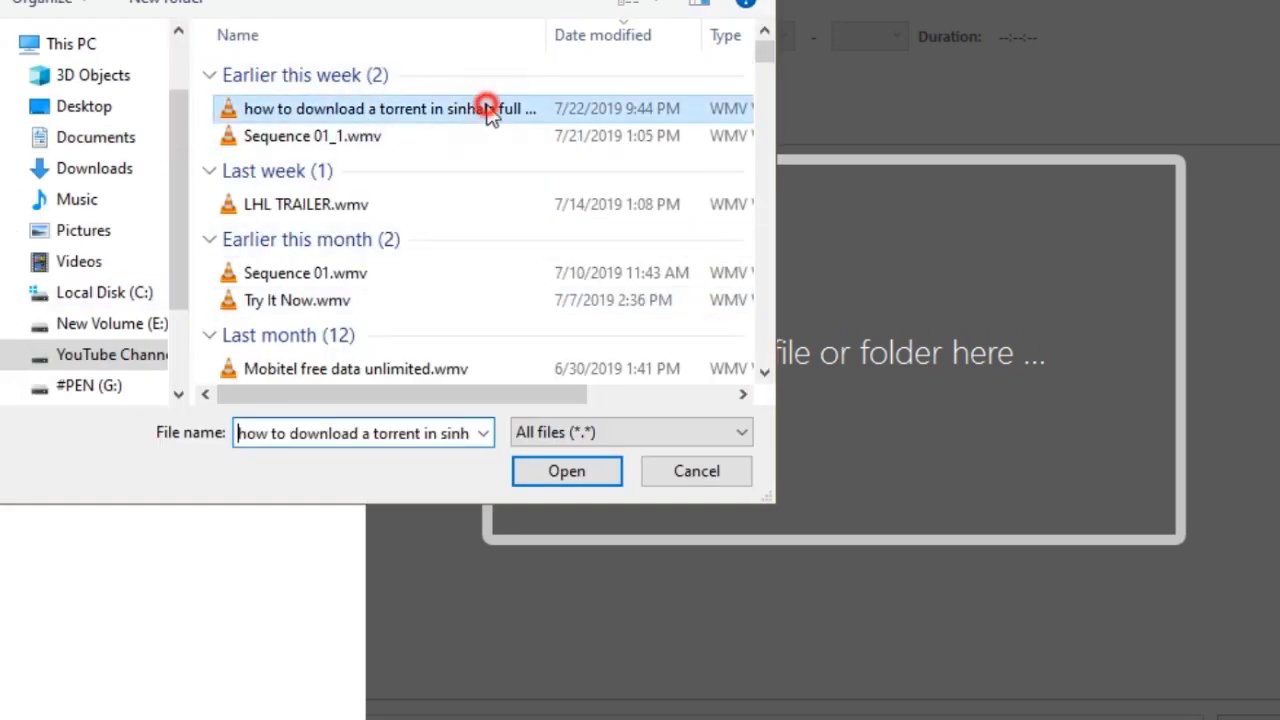
left_click(558, 470)
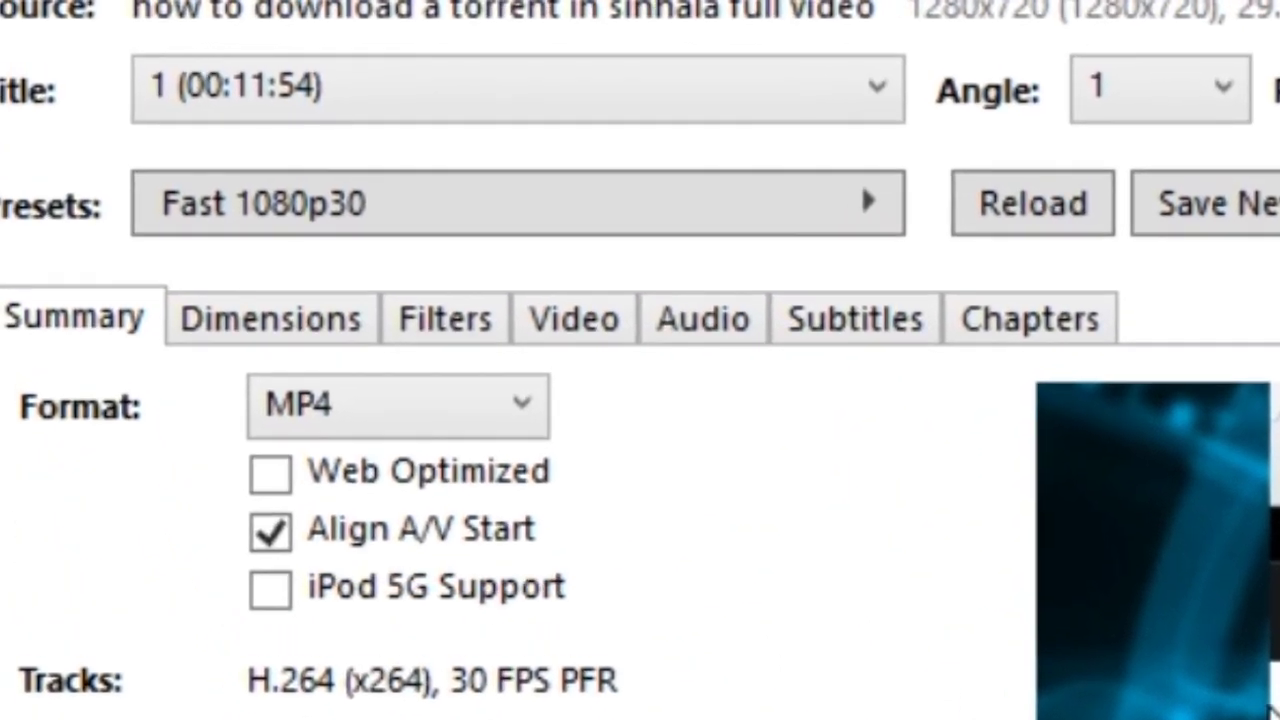
In the Video settings, lower Constant Quality from RF 22 to RF 24
left_click(570, 308)
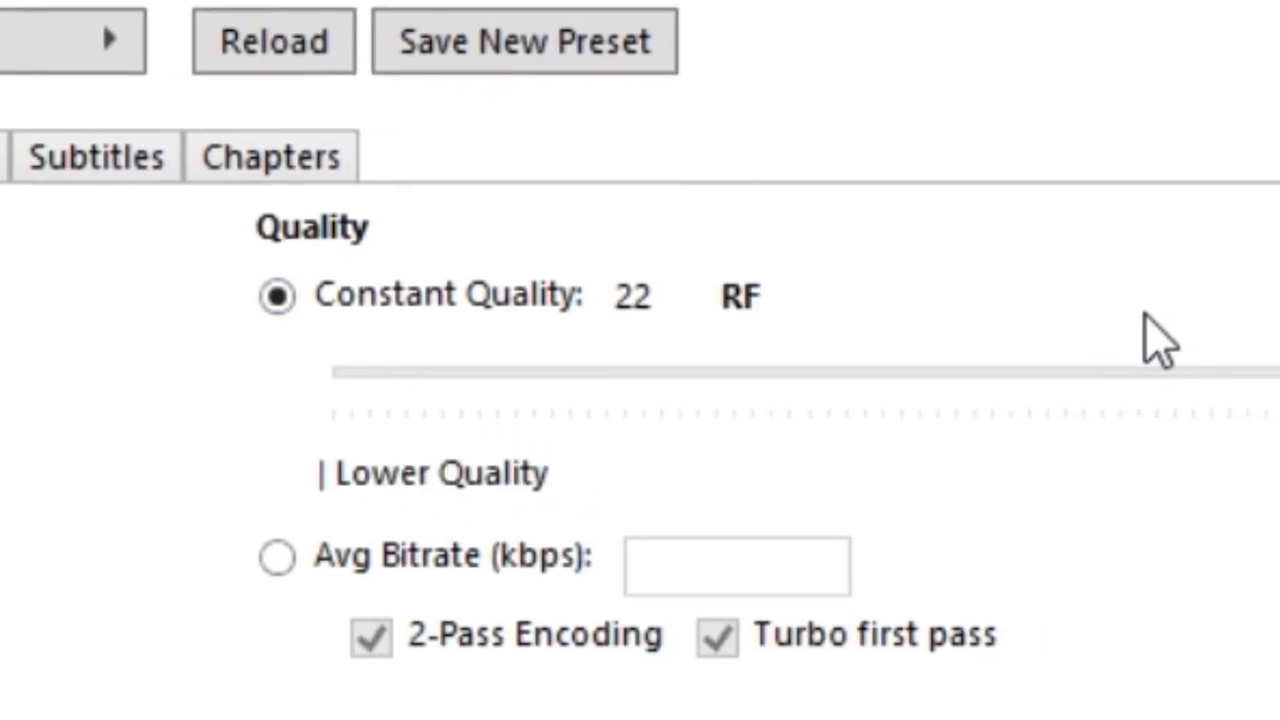
left_click(1156, 376)
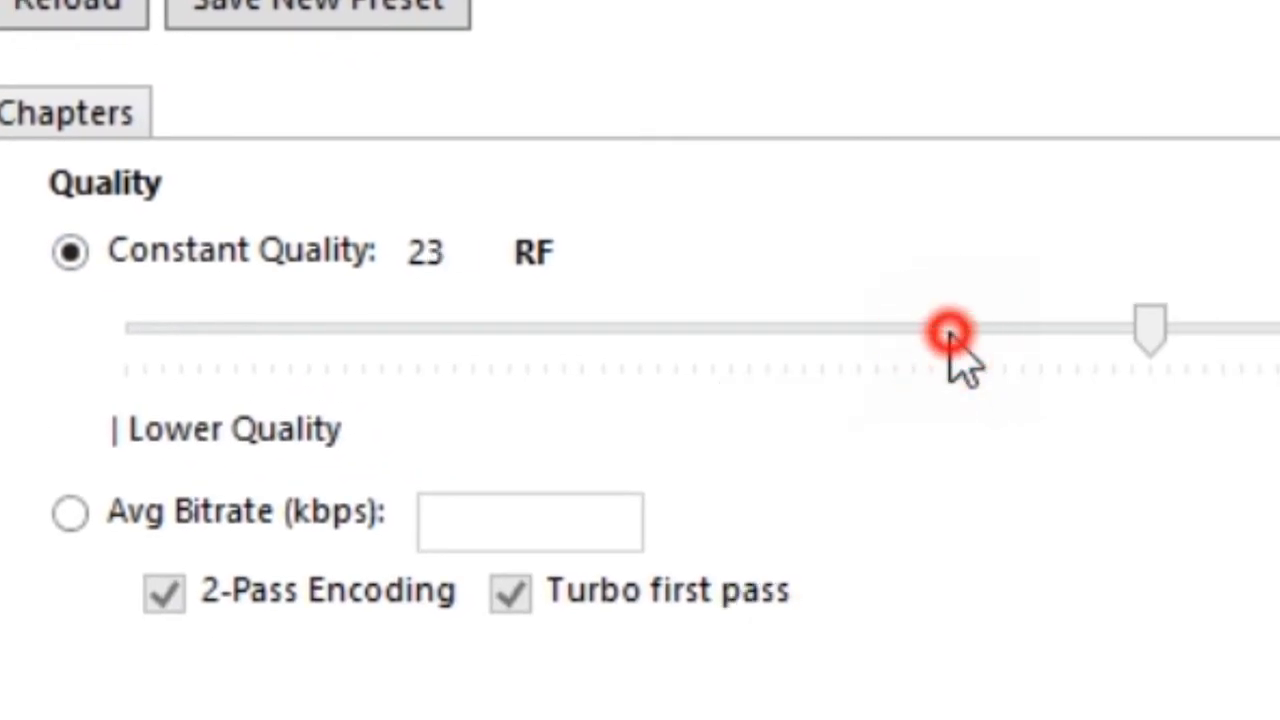
left_click(950, 333)
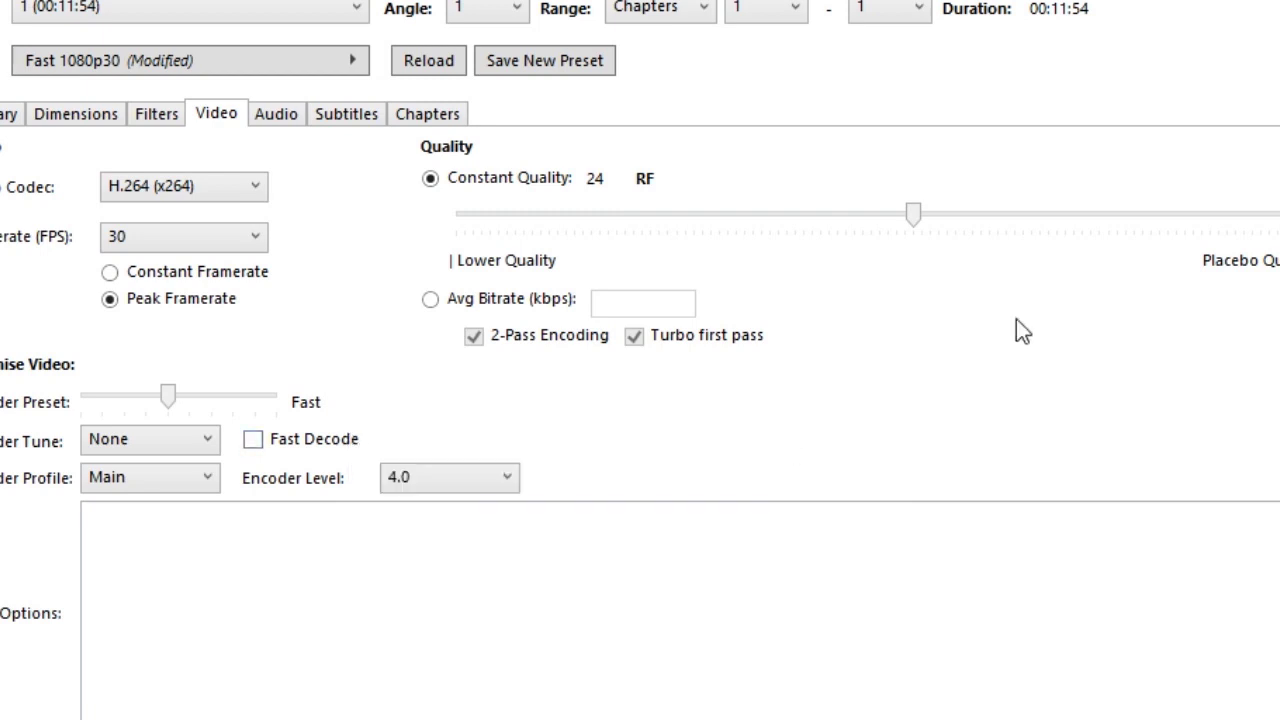
Set the output file to 'test video' saved on the Desktop
mouse_move(912, 218)
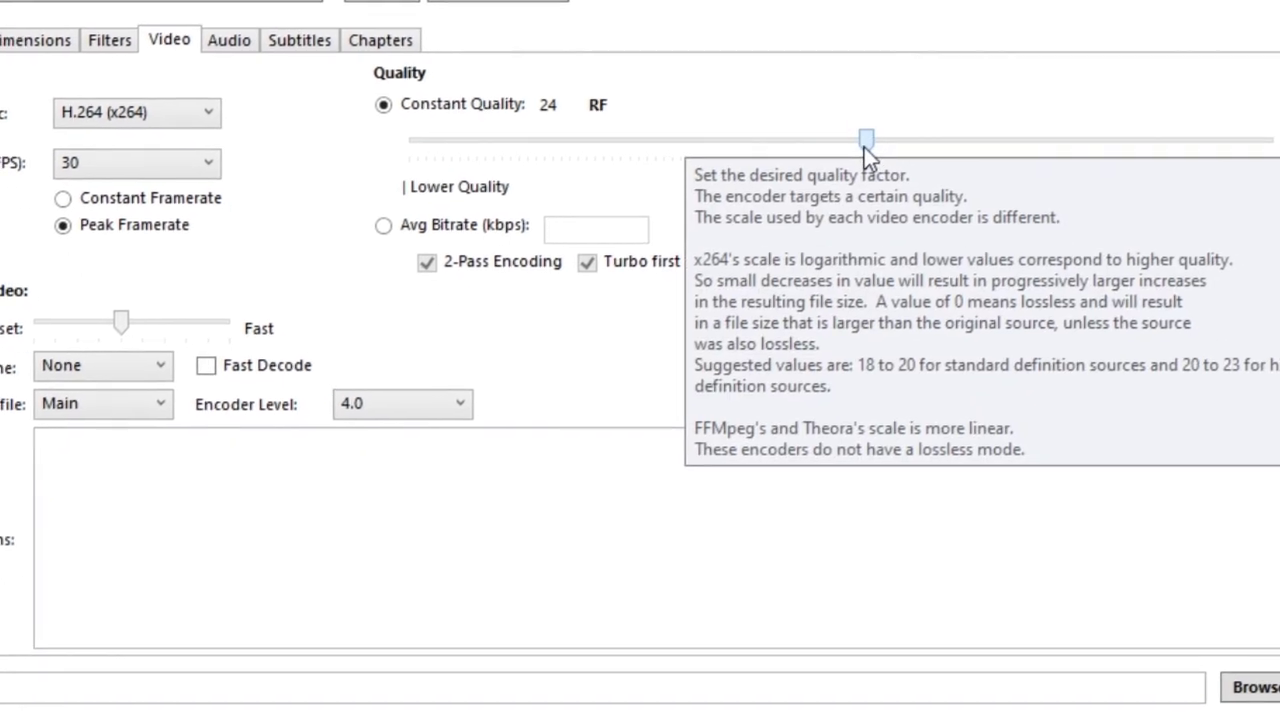
left_click(1262, 687)
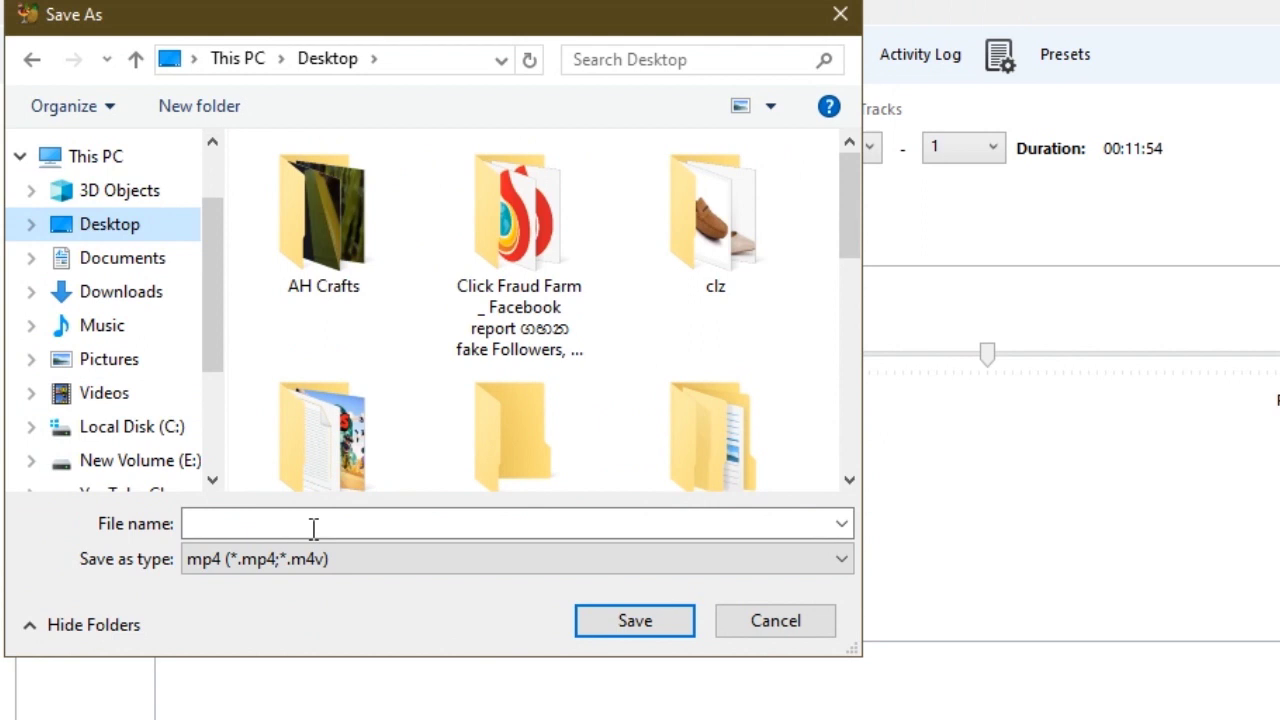
left_click(311, 525)
type("test video")
scroll(65, 480, "up", 1)
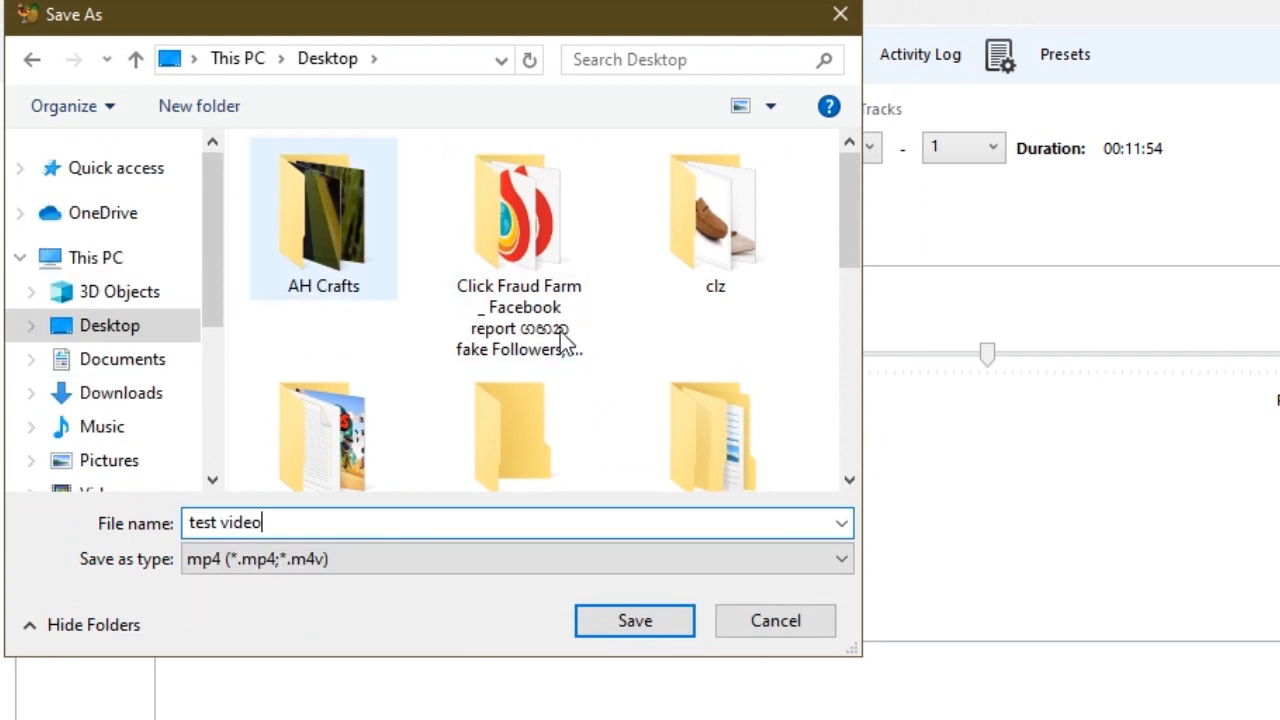
left_click(666, 621)
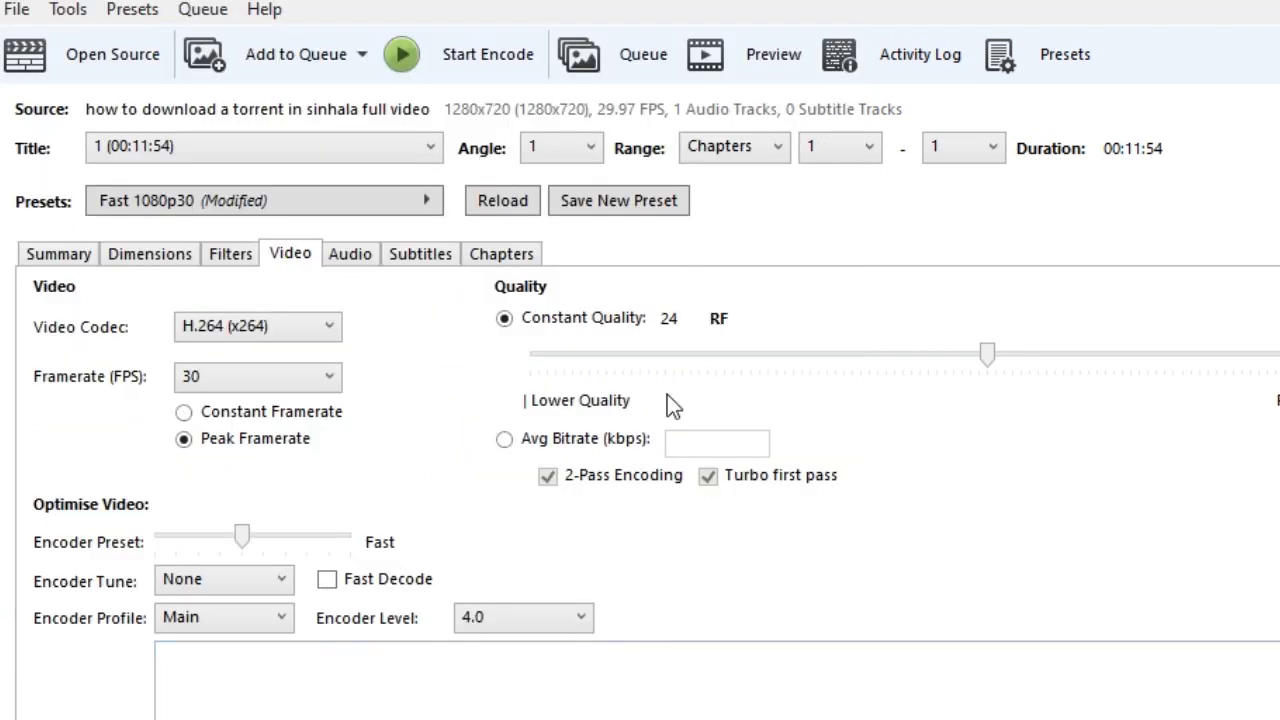
Start encoding the video to test video.mp4
left_click(508, 55)
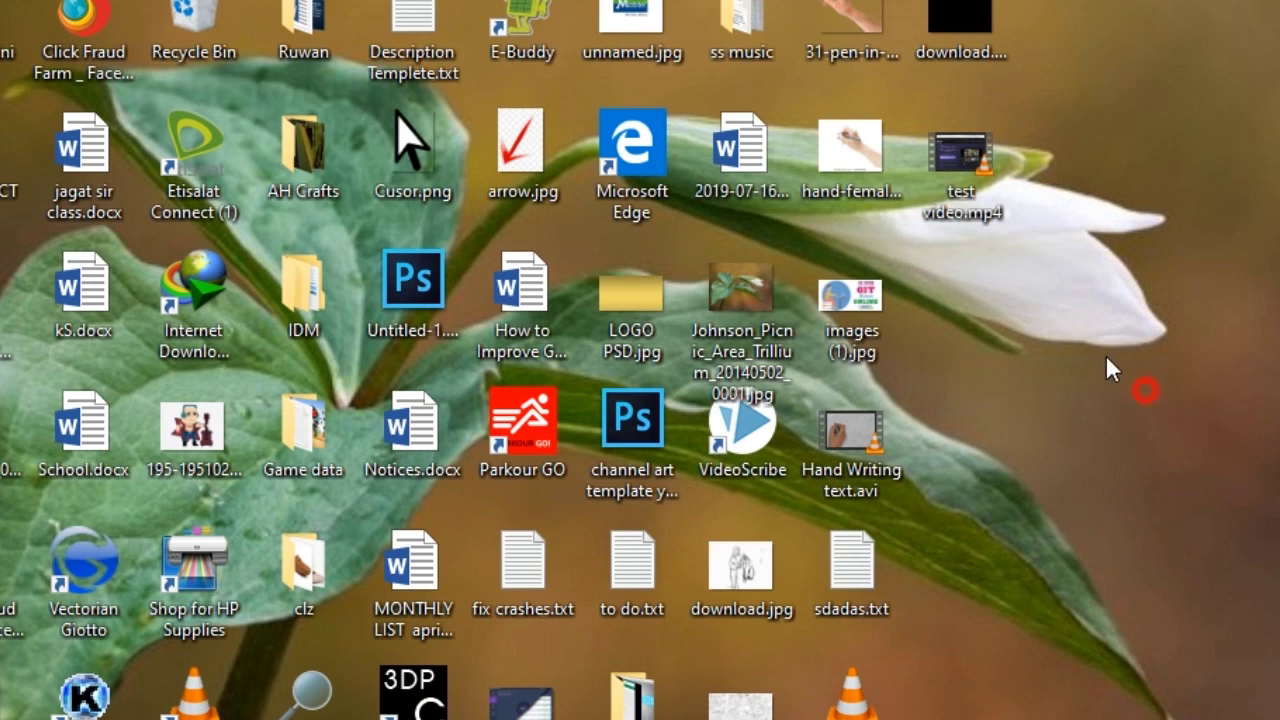
Check test video.mp4's properties showing 32.9 MB, then close them
left_click_drag(1145, 390, 975, 145)
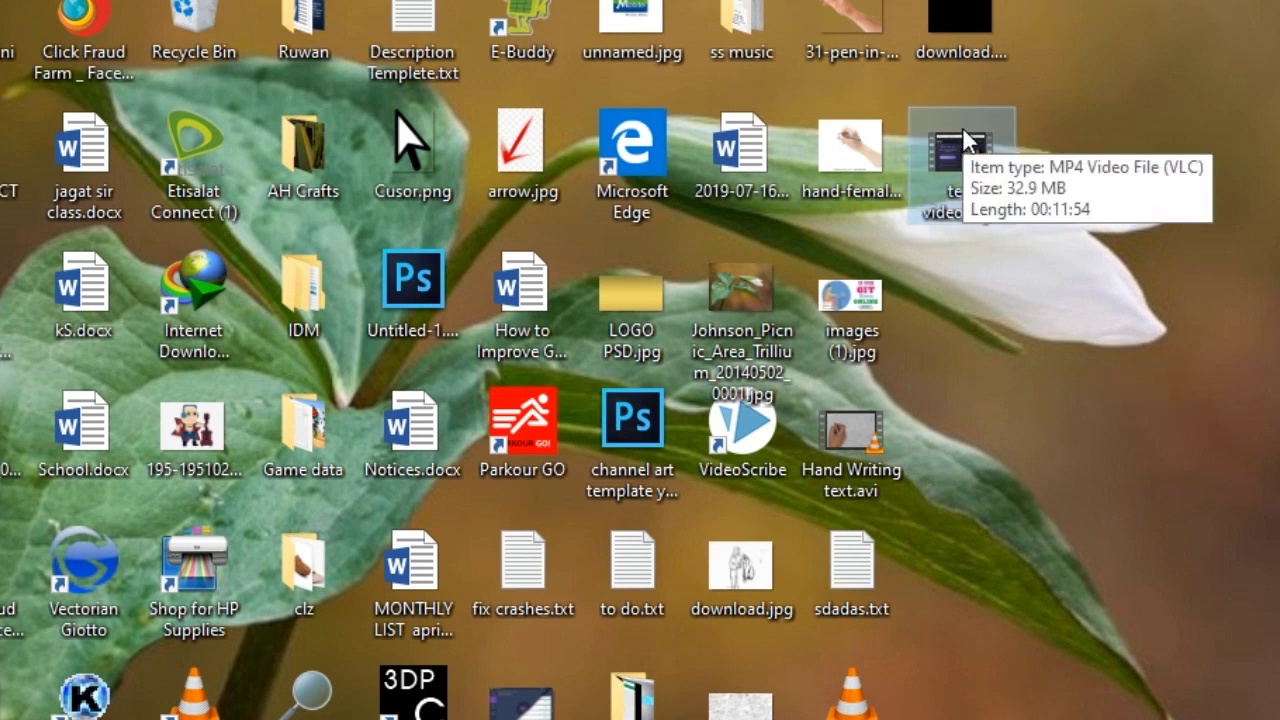
right_click(963, 138)
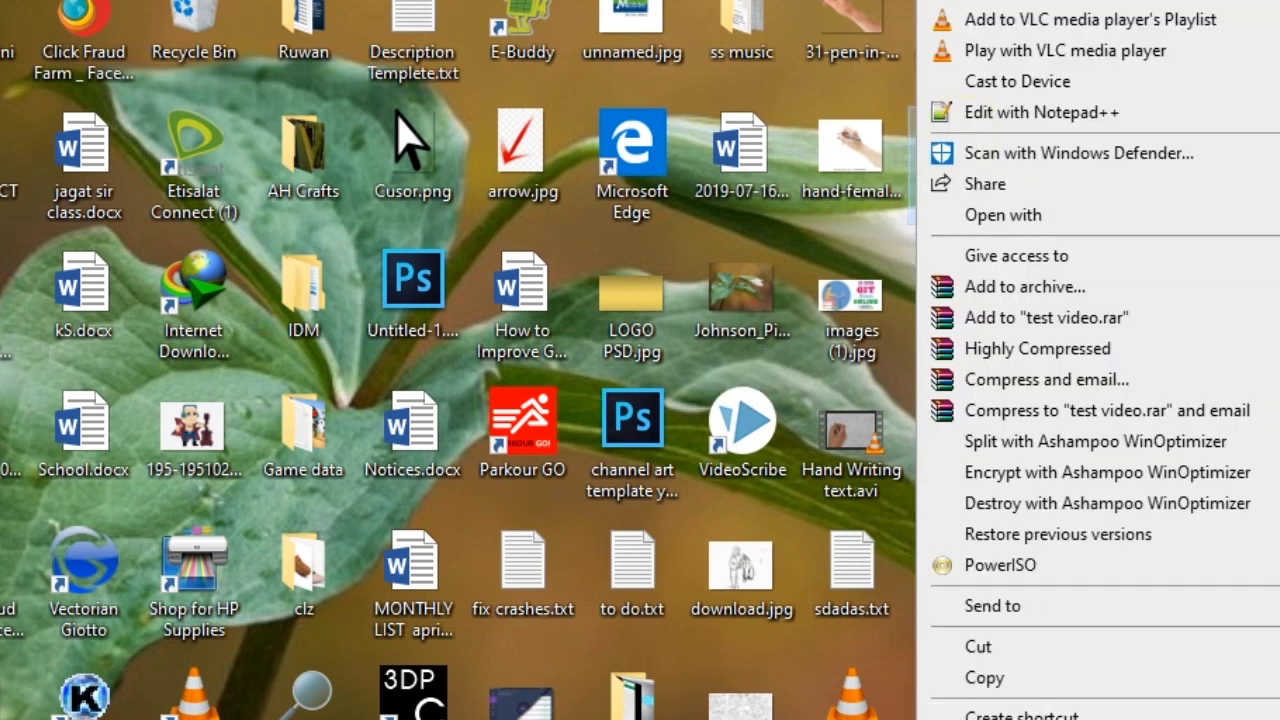
key("r")
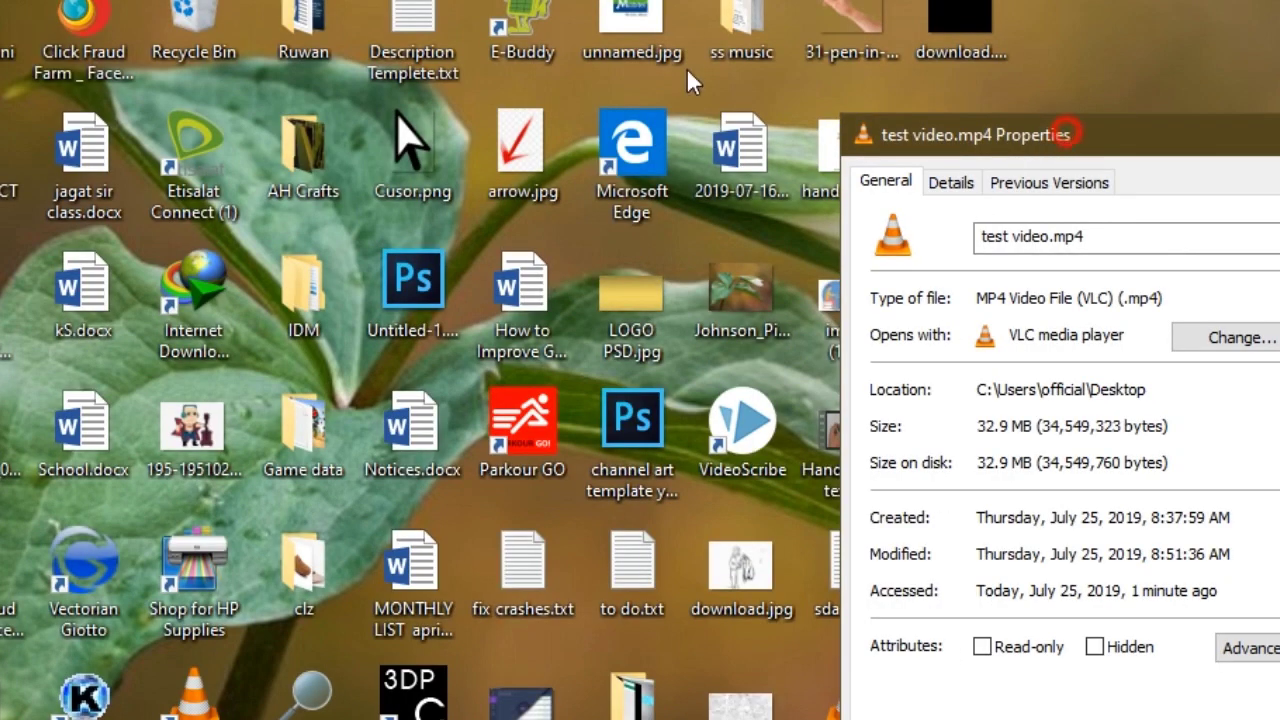
left_click_drag(1065, 133, 500, 54)
left_click_drag(476, 382, 373, 382)
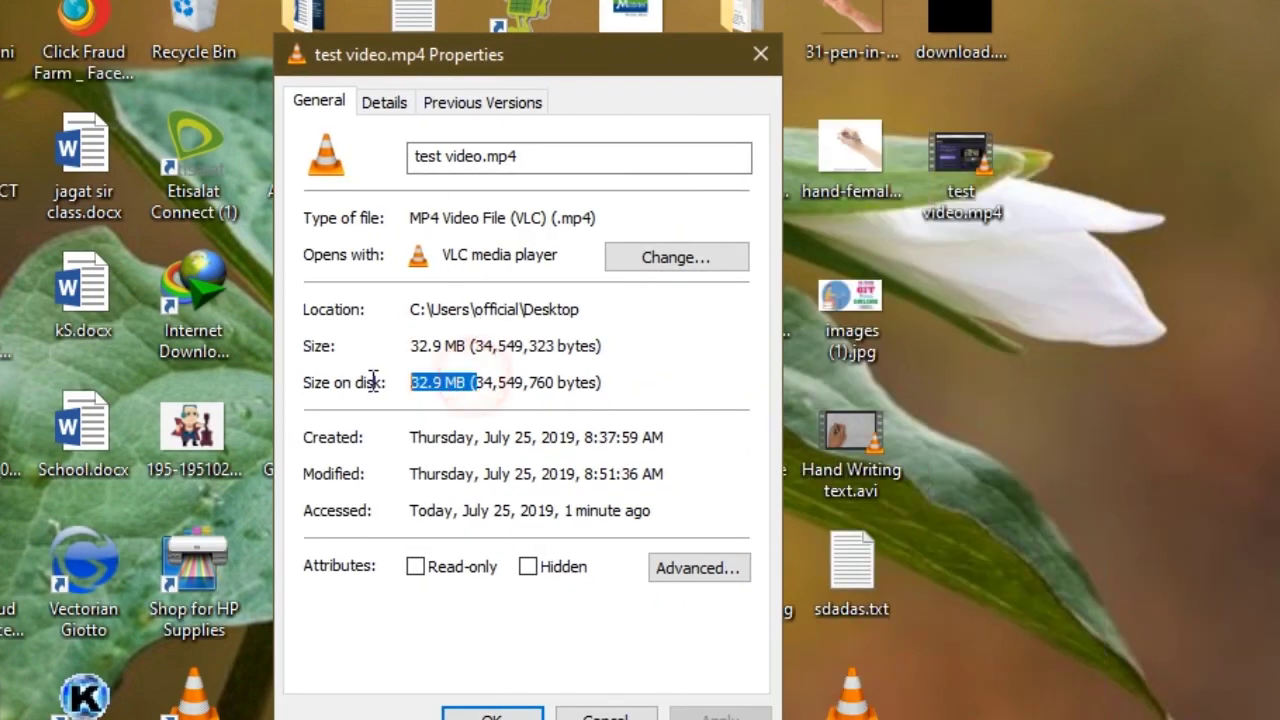
left_click(620, 712)
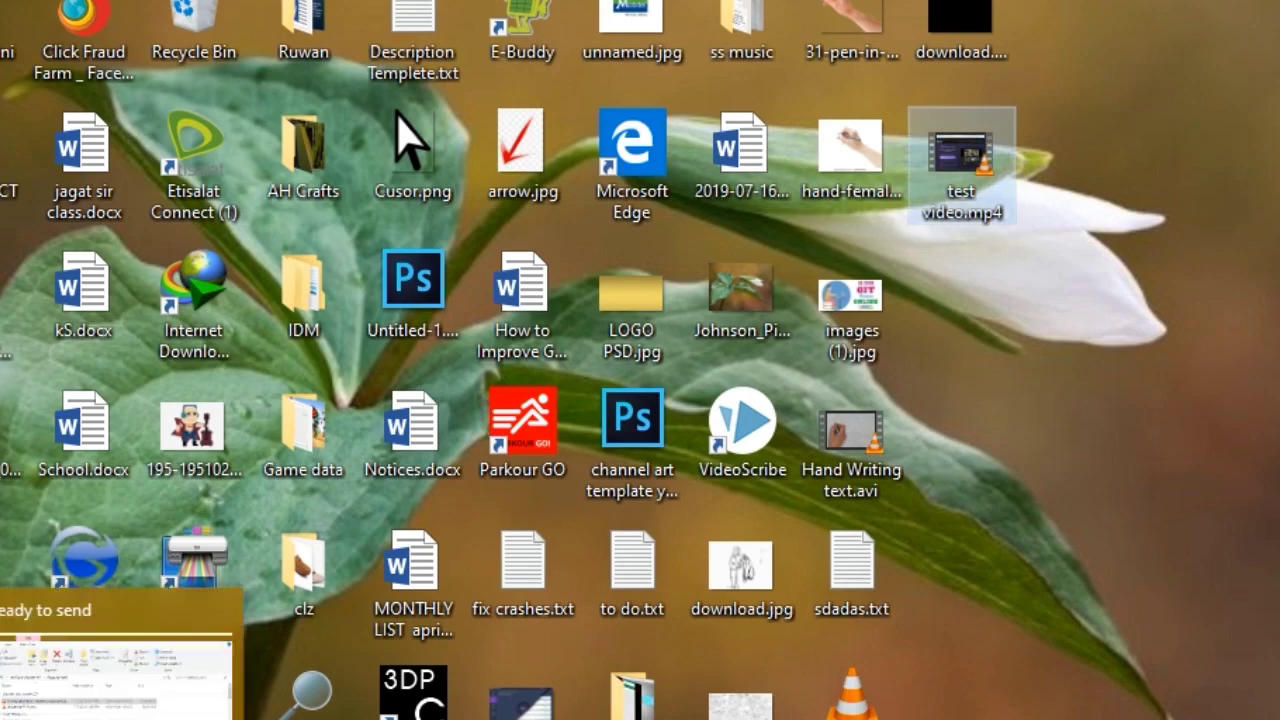
Check the original WMV's properties showing 233 MB, then close them
left_click(60, 660)
left_click(285, 162)
right_click(285, 162)
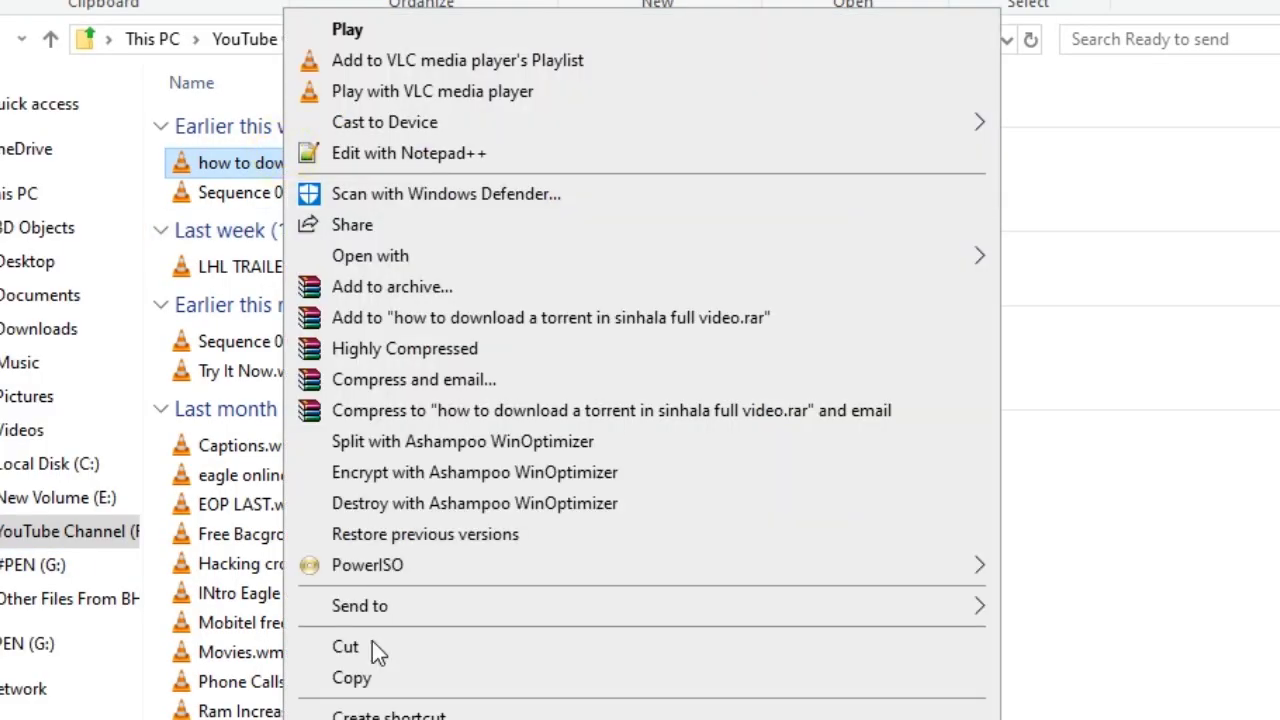
key("r")
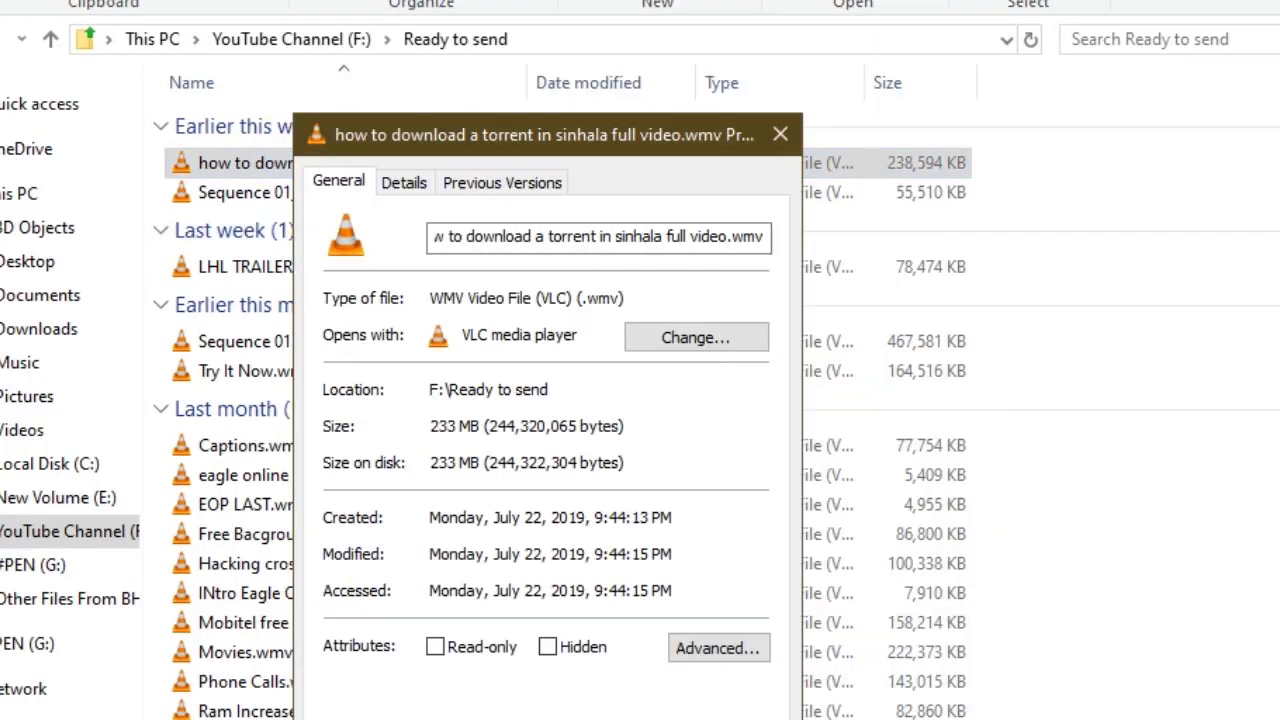
left_click_drag(430, 463, 476, 466)
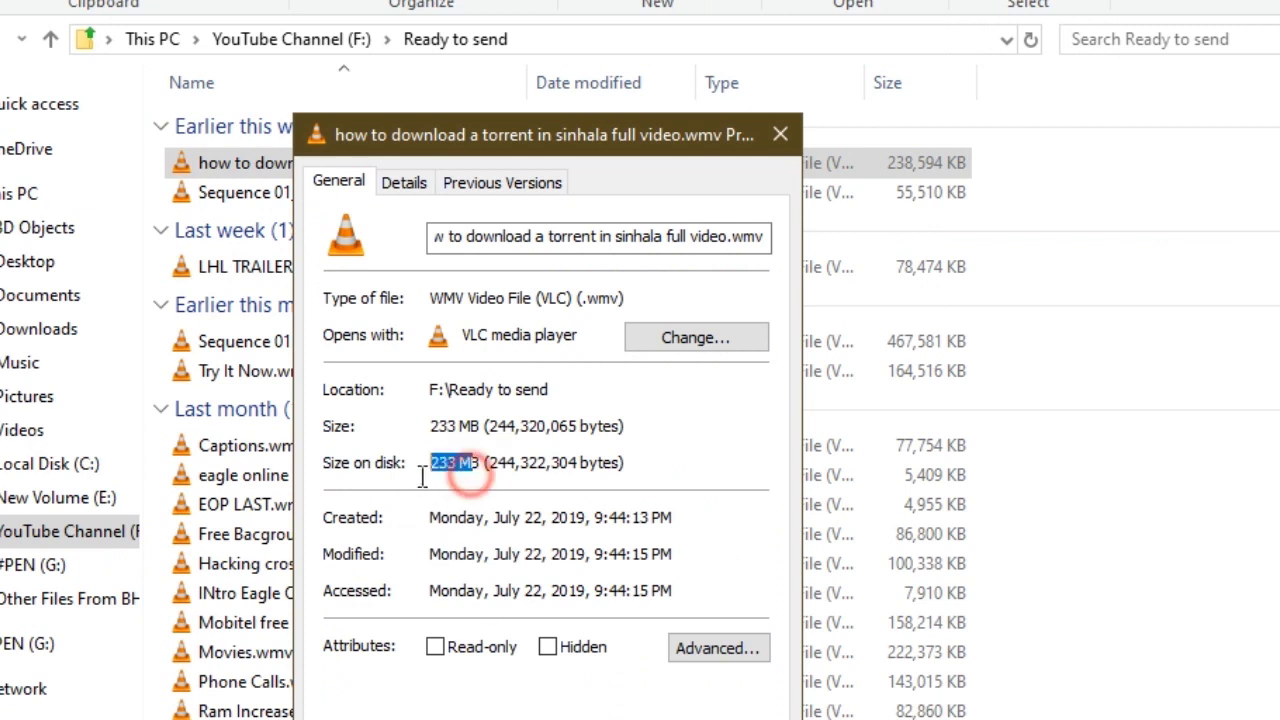
key("Escape")
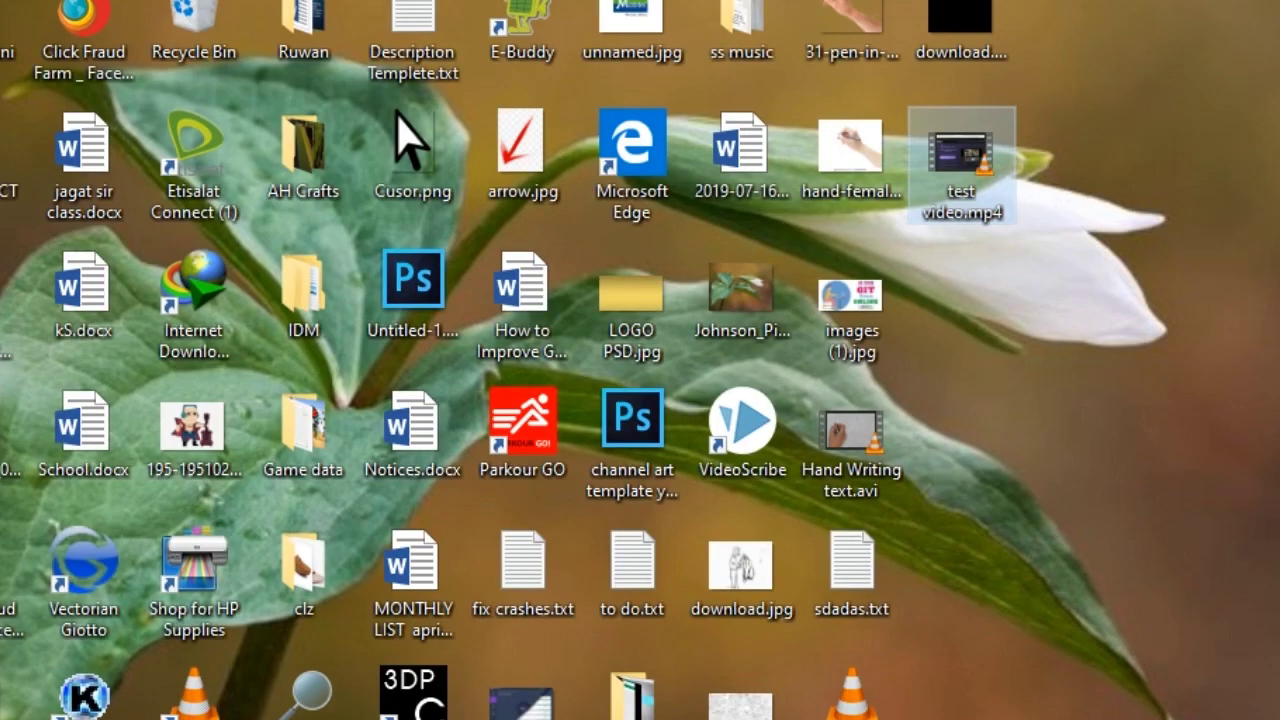
Return to the HandBrake window showing Constant Quality at RF 24
mouse_move(980, 185)
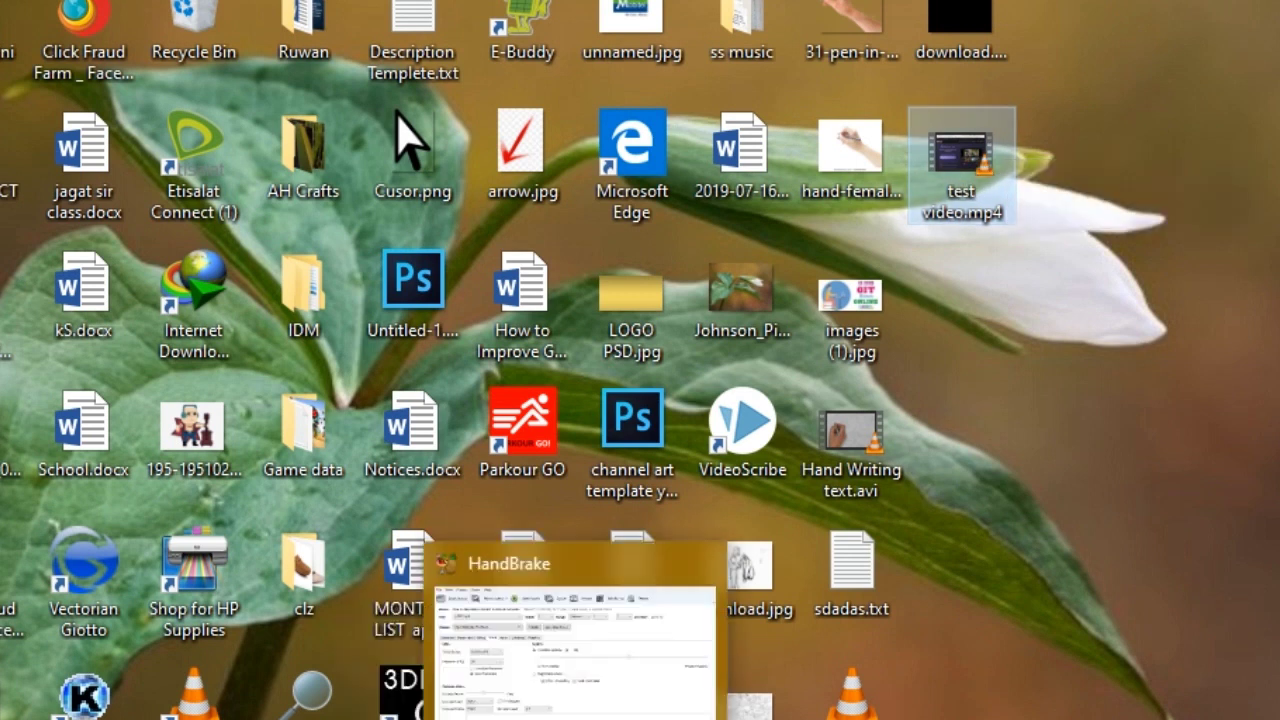
left_click(540, 650)
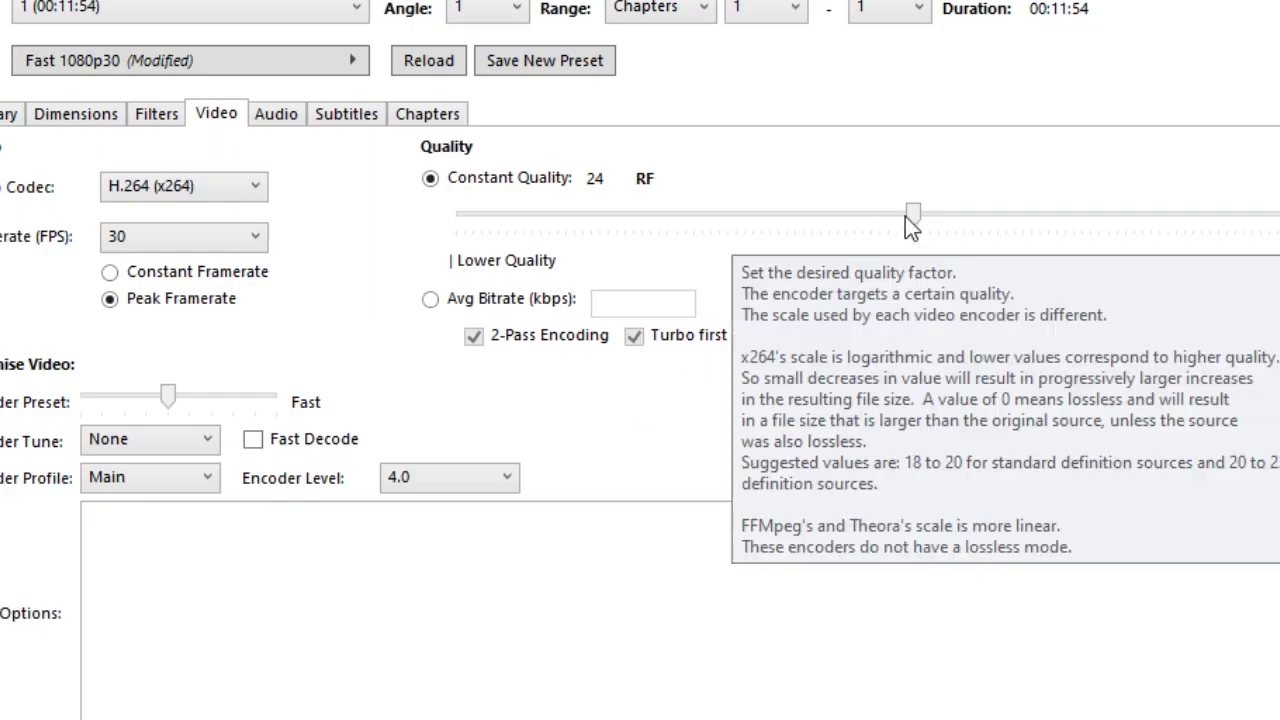